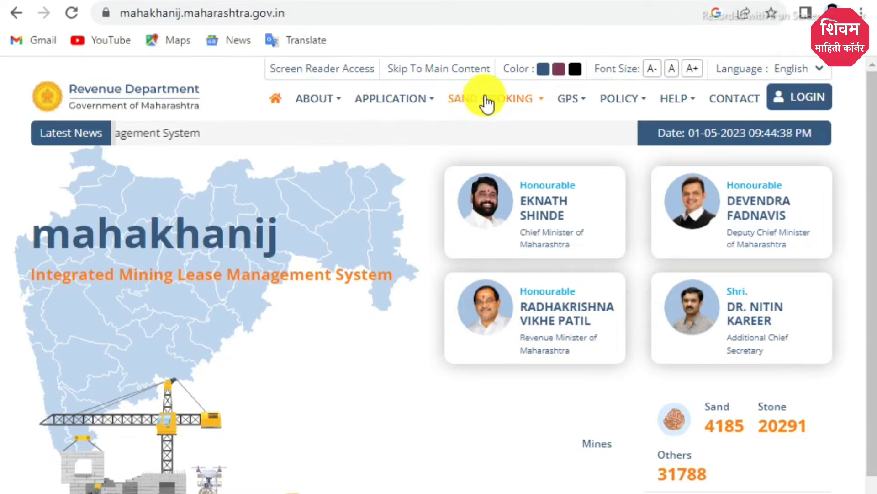
- Open the Sand Booking portal from the Mahakhanij site and bring up its login form
{"action": "left_click", "coordinate": [484, 102]}
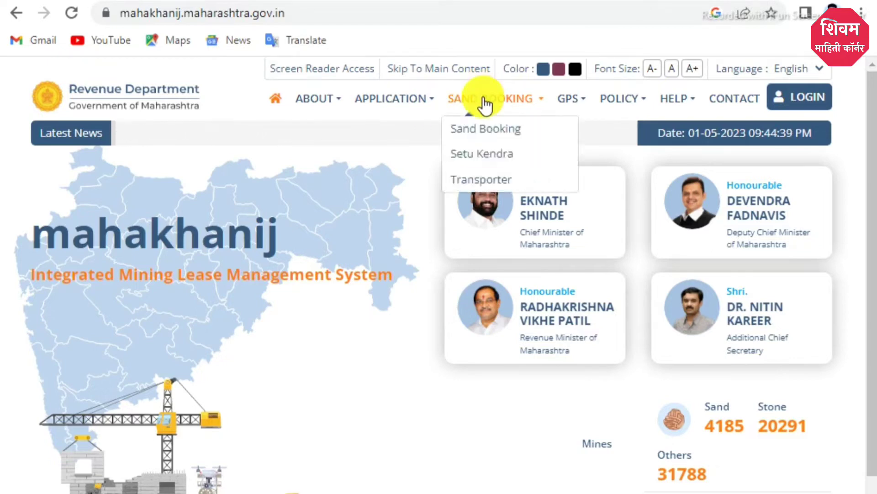
{"action": "left_click", "coordinate": [488, 129]}
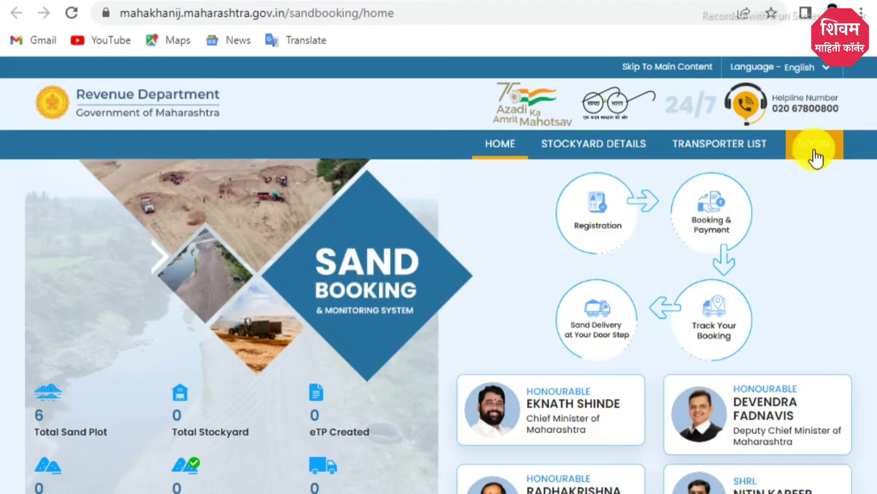
{"action": "left_click", "coordinate": [815, 145]}
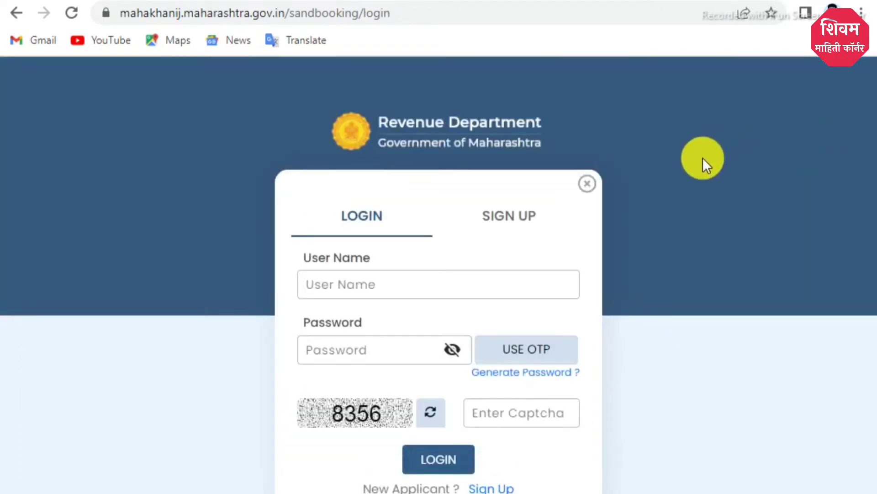
{"action": "left_click", "coordinate": [370, 286]}
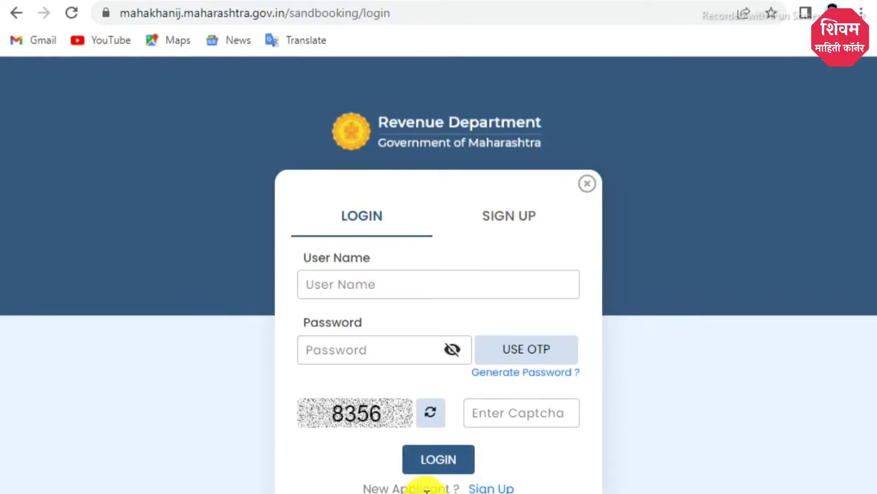
- Open the new applicant sign-up form and go through its fields from name to mobile number
{"action": "left_click", "coordinate": [492, 488]}
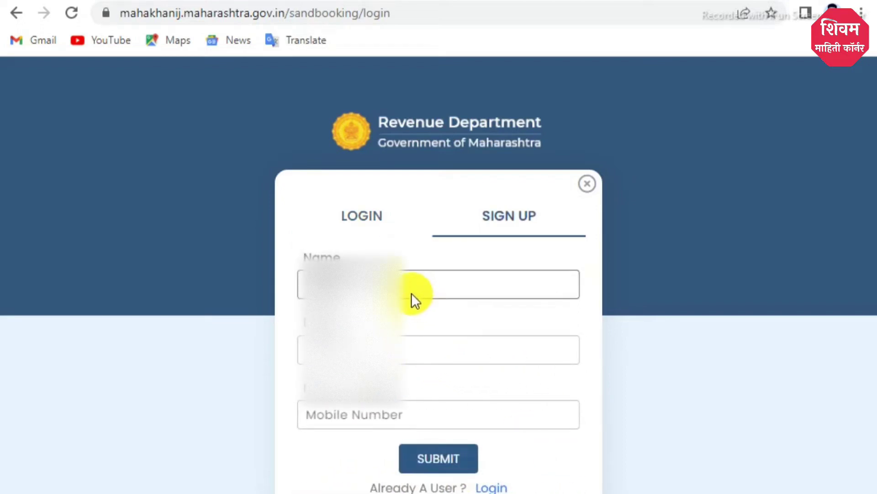
{"action": "left_click", "coordinate": [352, 283]}
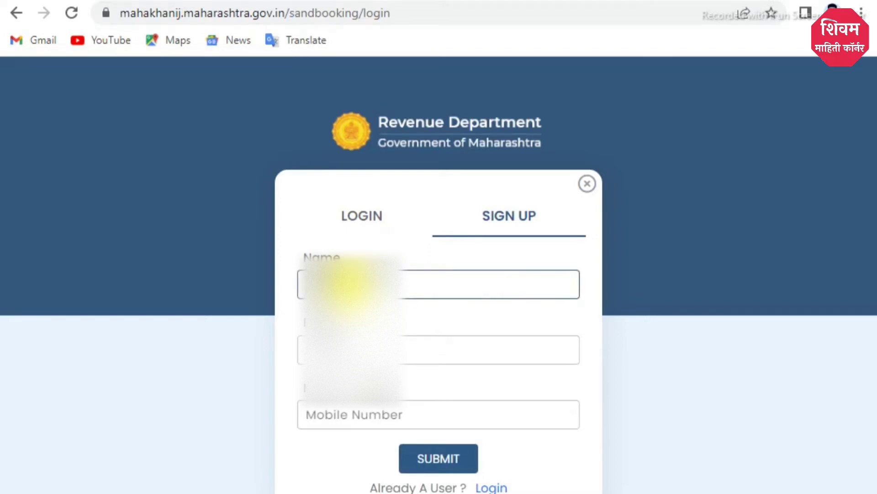
{"action": "left_click", "coordinate": [353, 348]}
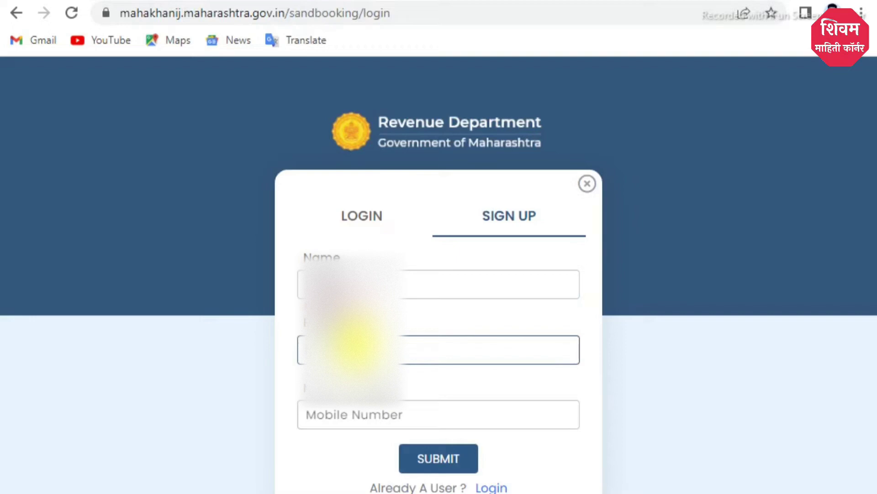
{"action": "left_click", "coordinate": [377, 416]}
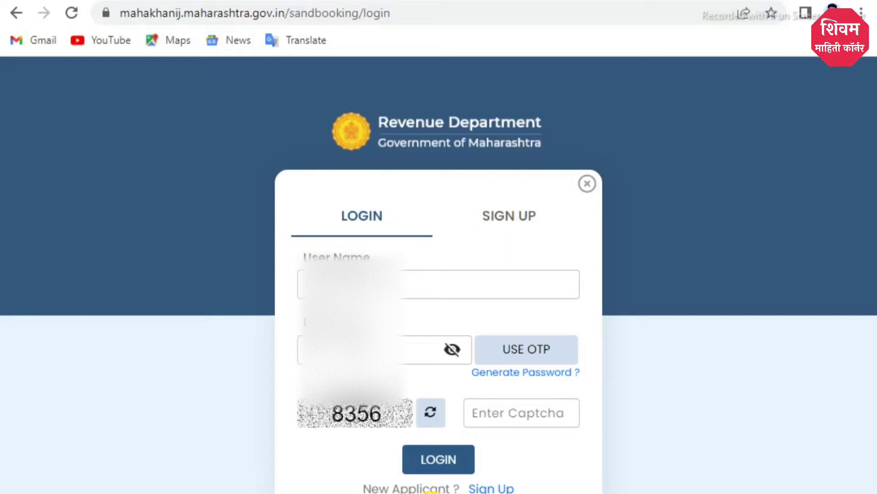
- Log in with the account's user name and a requested one-time password, and decline saving the password in the browser
{"action": "left_click", "coordinate": [407, 279]}
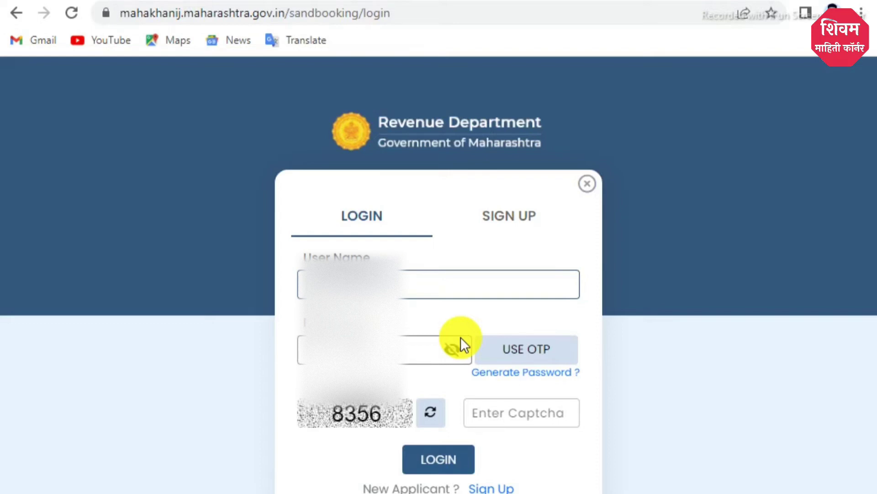
{"action": "left_click", "coordinate": [551, 359]}
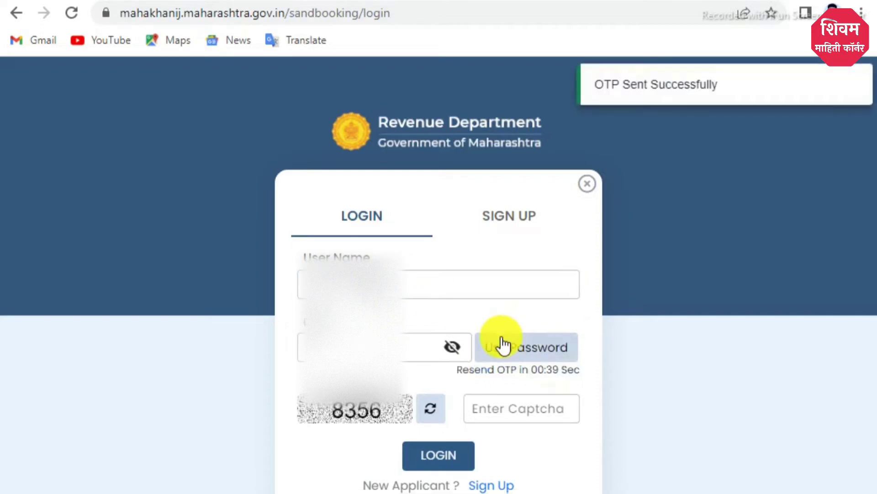
{"action": "left_click", "coordinate": [353, 346]}
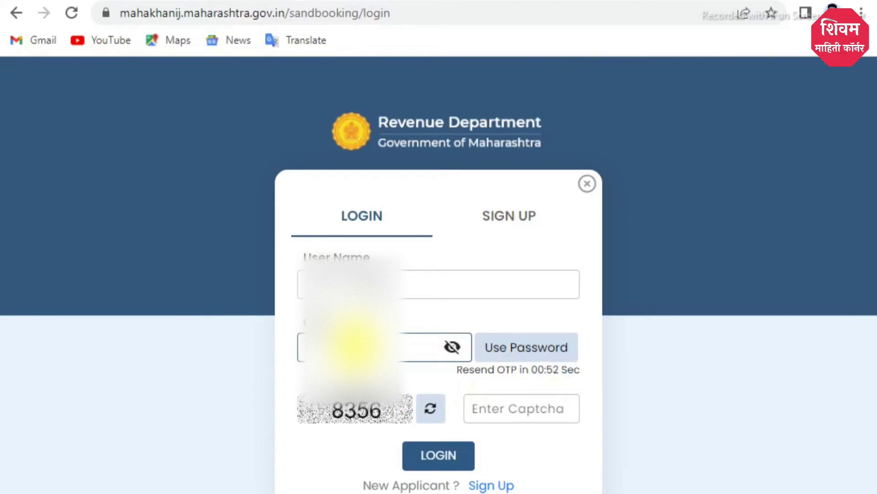
{"action": "left_click", "coordinate": [437, 441]}
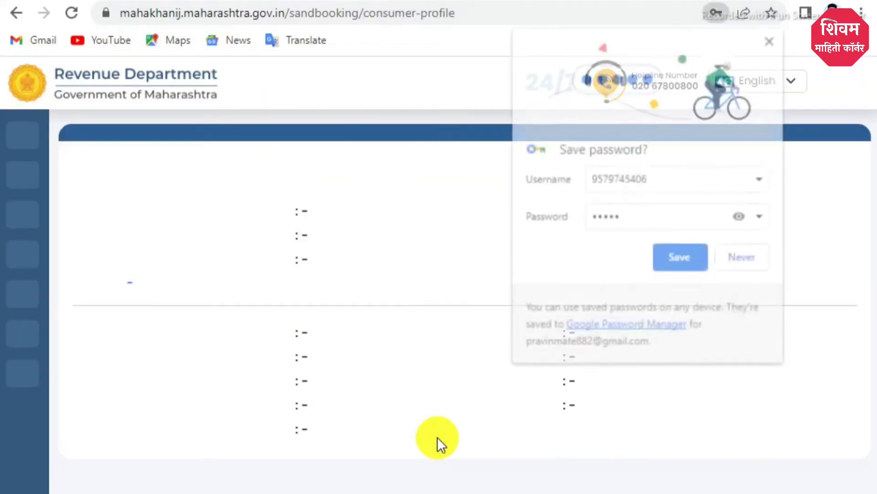
{"action": "left_click", "coordinate": [763, 250]}
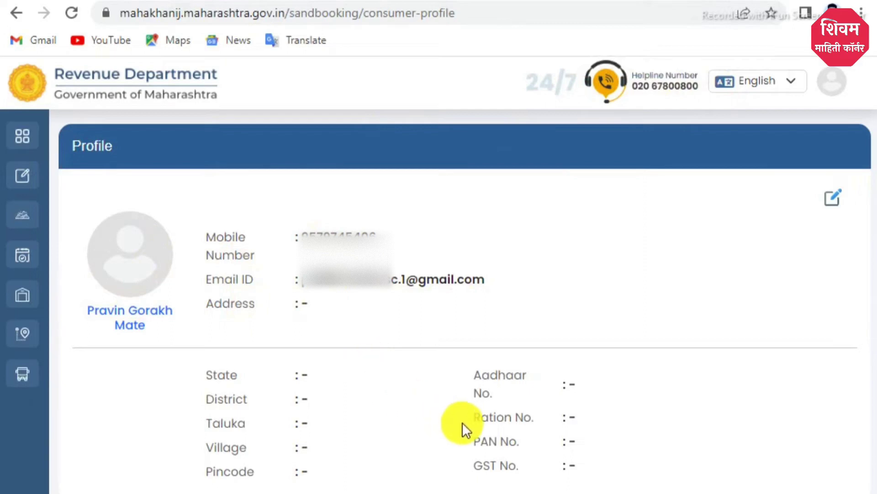
- Open the consumer profile for editing and set its district to Solapur
{"action": "mouse_move", "coordinate": [22, 145]}
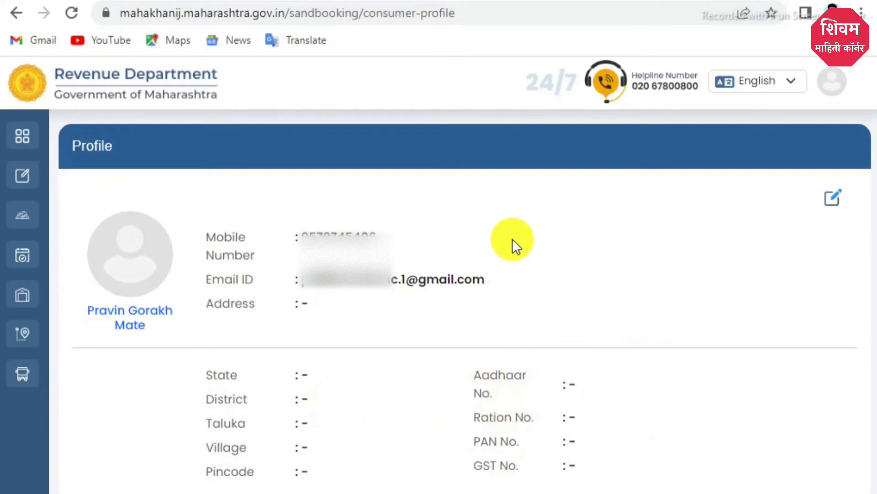
{"action": "left_click", "coordinate": [831, 208]}
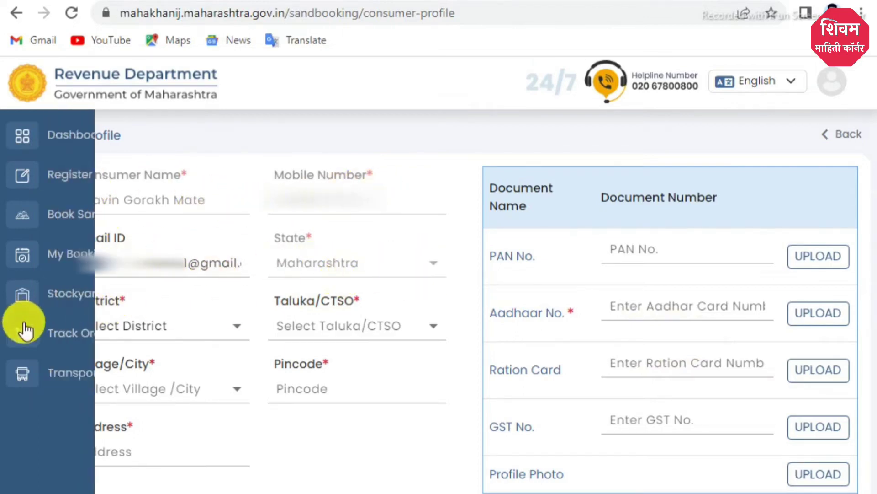
{"action": "left_click", "coordinate": [210, 330]}
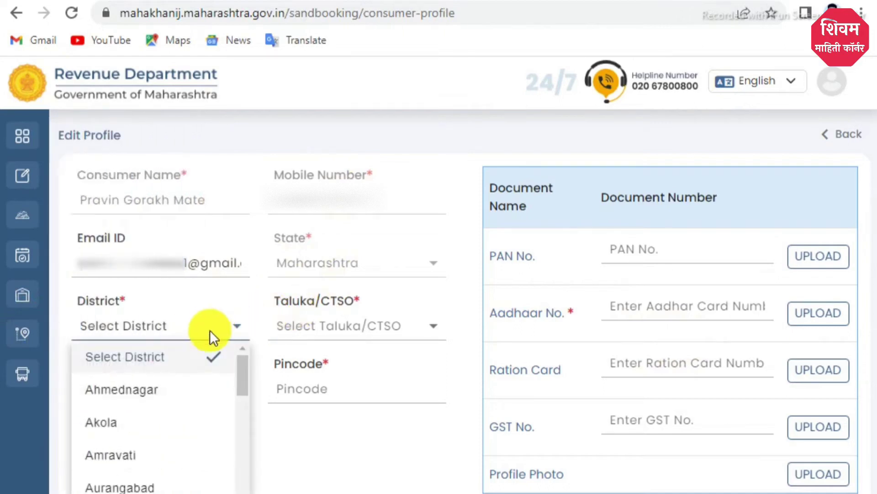
{"action": "scroll", "coordinate": [166, 485], "scroll_direction": "down", "scroll_amount": 9}
{"action": "scroll", "coordinate": [162, 491], "scroll_direction": "down", "scroll_amount": 5}
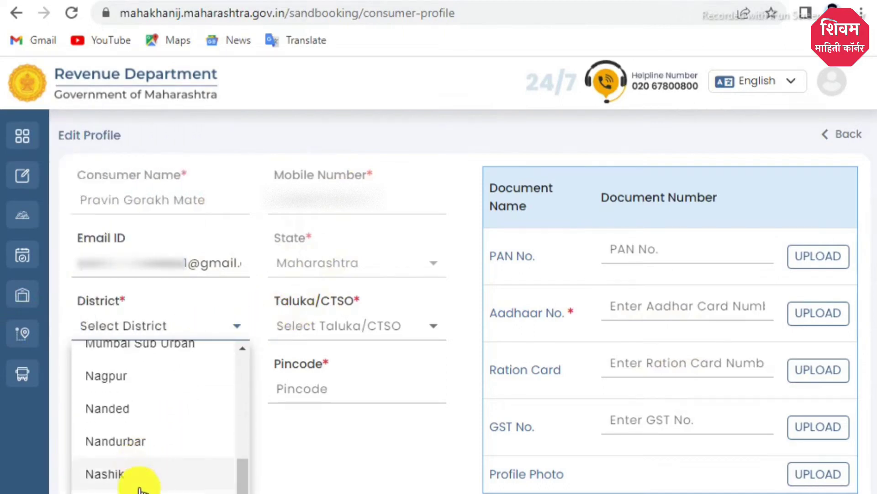
{"action": "scroll", "coordinate": [146, 478], "scroll_direction": "up", "scroll_amount": 2}
{"action": "scroll", "coordinate": [151, 470], "scroll_direction": "down", "scroll_amount": 10}
{"action": "scroll", "coordinate": [142, 471], "scroll_direction": "down", "scroll_amount": 3}
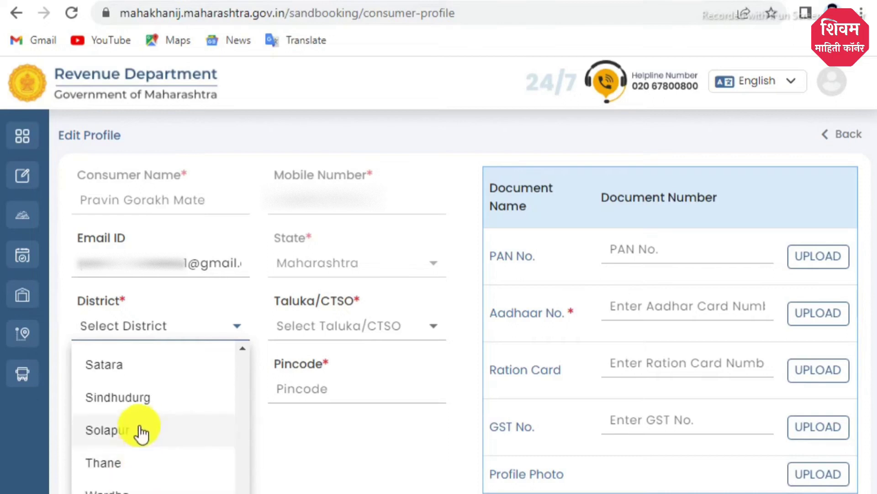
{"action": "left_click", "coordinate": [137, 482]}
- Set the profile's taluka to Barshi and look through the village options
{"action": "left_click", "coordinate": [343, 326]}
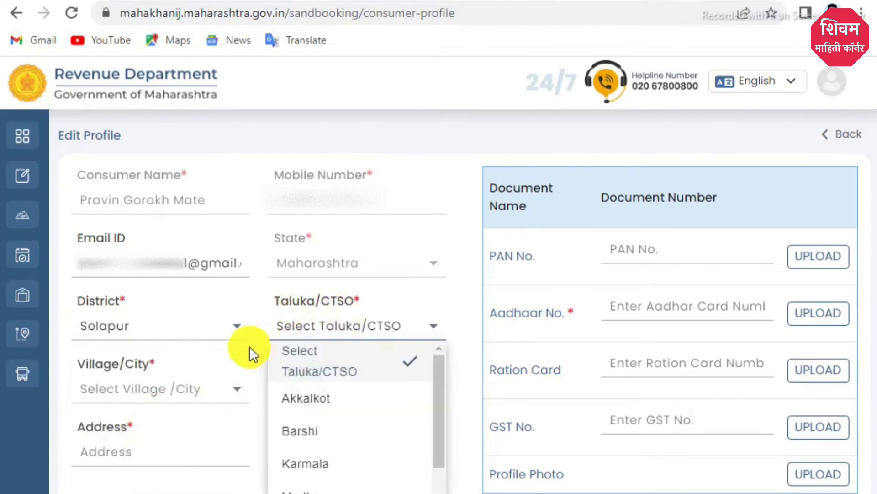
{"action": "left_click", "coordinate": [336, 480]}
{"action": "left_click", "coordinate": [120, 390]}
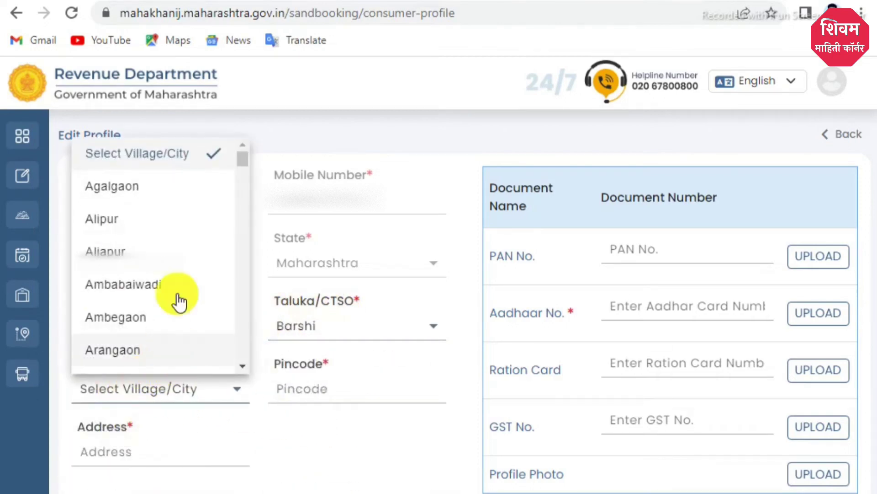
{"action": "scroll", "coordinate": [180, 355], "scroll_direction": "down", "scroll_amount": 5}
{"action": "scroll", "coordinate": [180, 317], "scroll_direction": "up", "scroll_amount": 5}
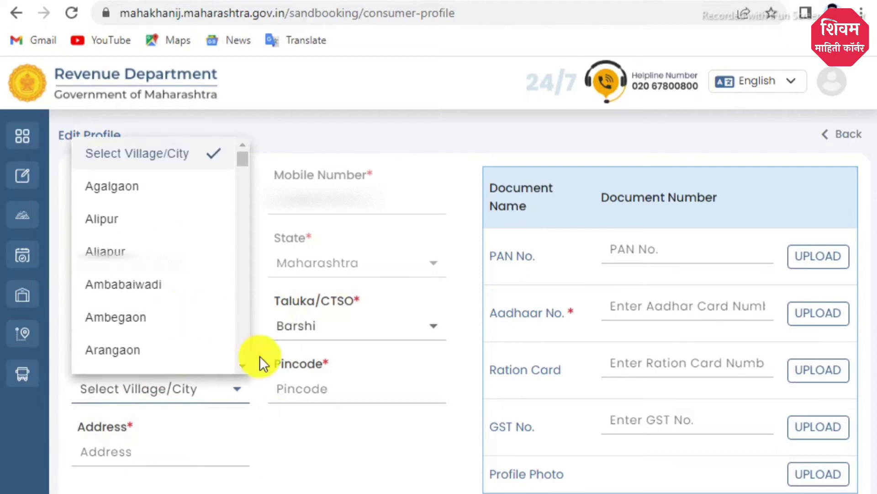
{"action": "left_click", "coordinate": [218, 436]}
- Complete the consumer profile with the pincode, address and Aadhaar number, leaving the PAN number empty
{"action": "left_click", "coordinate": [307, 388]}
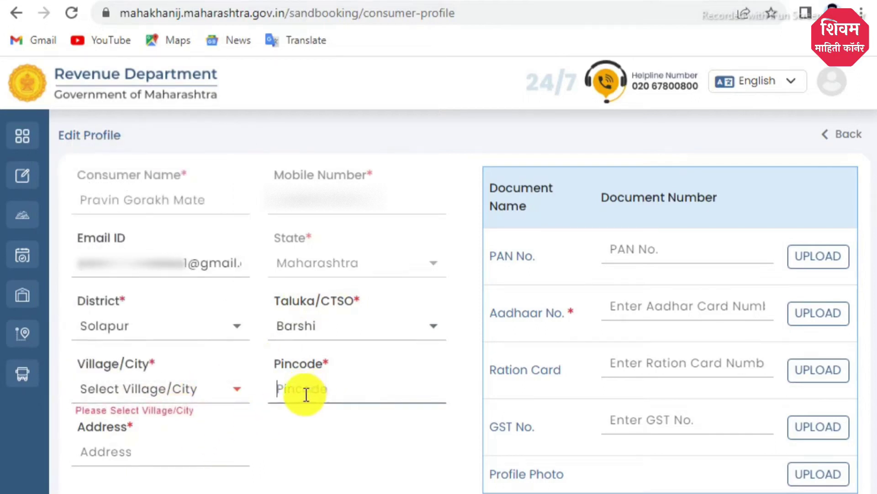
{"action": "left_click", "coordinate": [101, 450]}
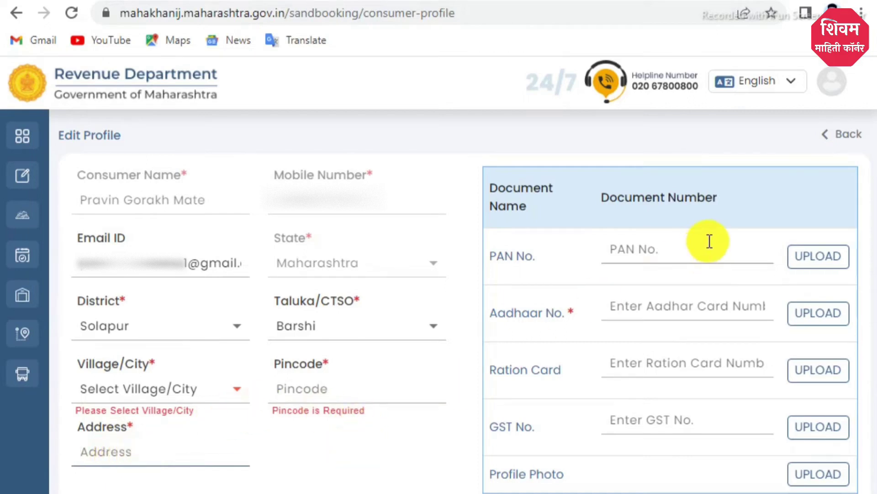
{"action": "left_click", "coordinate": [625, 247]}
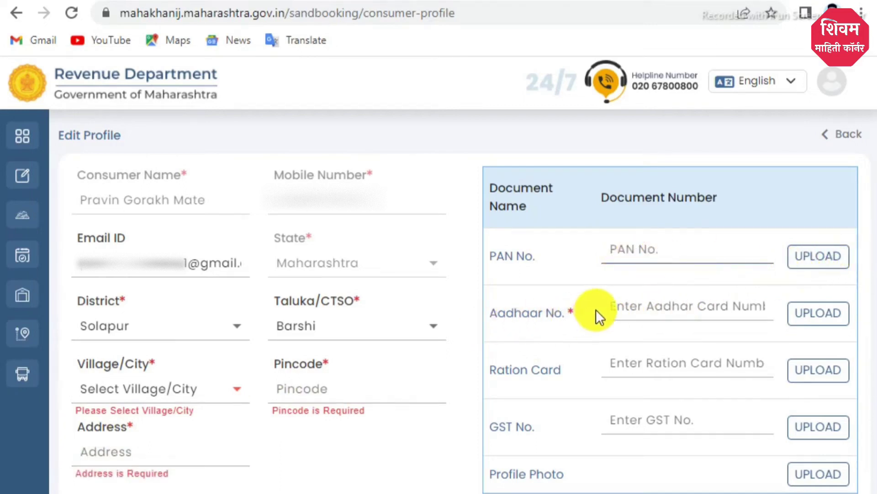
{"action": "left_click", "coordinate": [627, 312]}
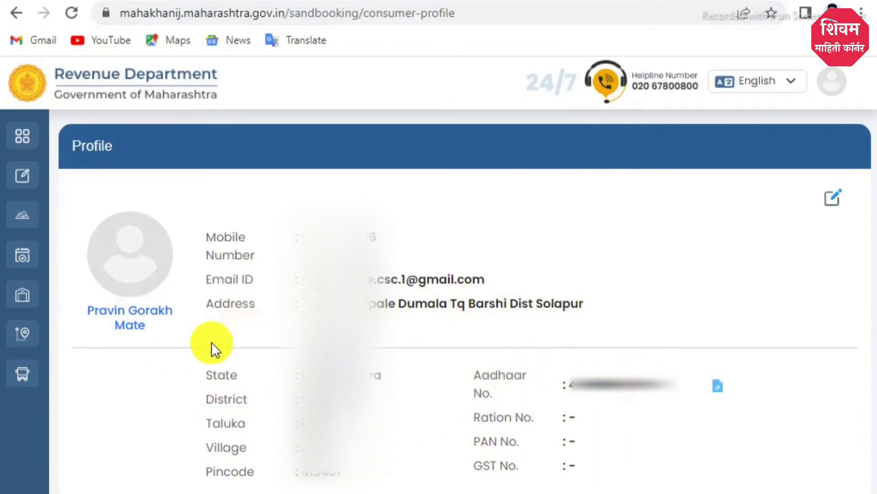
- Visit the Book Sand page, open the Register Project form and set the project type to Self Consumption
{"action": "mouse_move", "coordinate": [10, 147]}
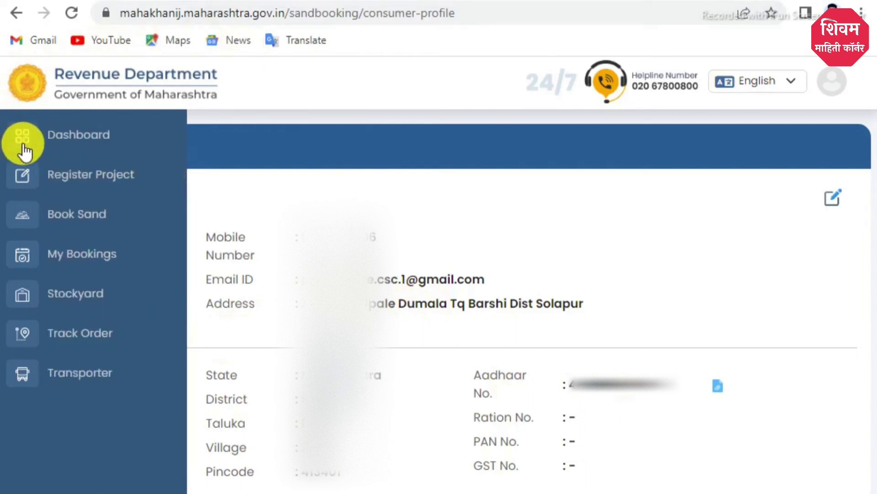
{"action": "left_click", "coordinate": [83, 215]}
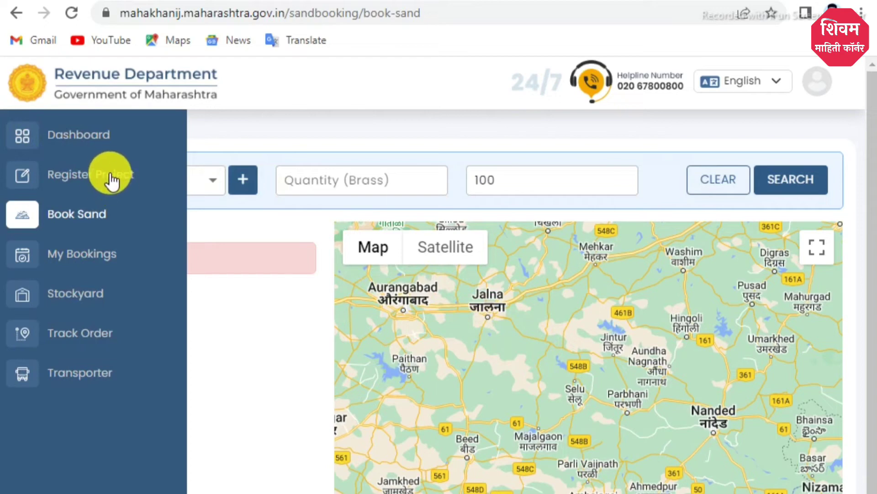
{"action": "left_click", "coordinate": [113, 175]}
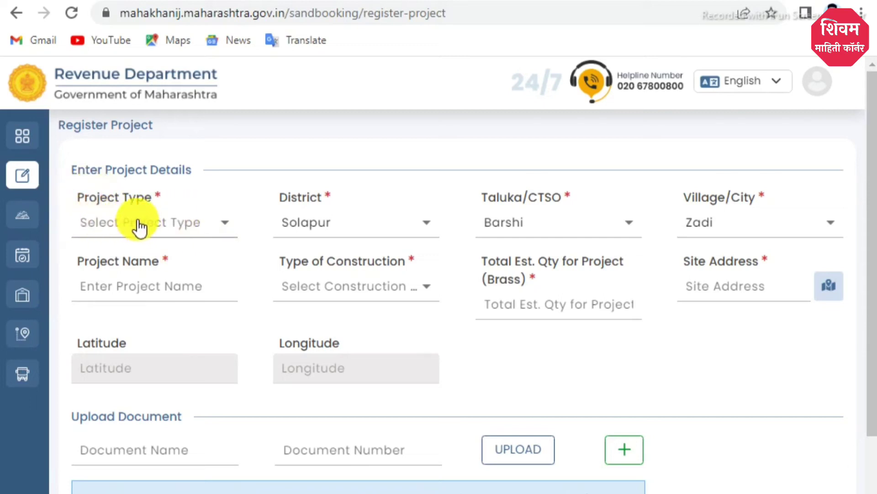
{"action": "left_click", "coordinate": [184, 223]}
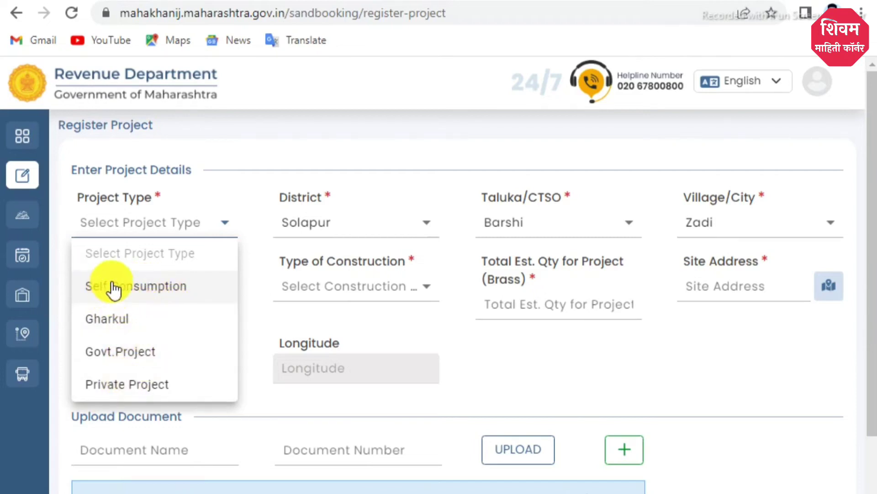
{"action": "left_click", "coordinate": [138, 287]}
- Look through the project name, construction type options and total estimated quantity fields of the project form
{"action": "mouse_move", "coordinate": [20, 261]}
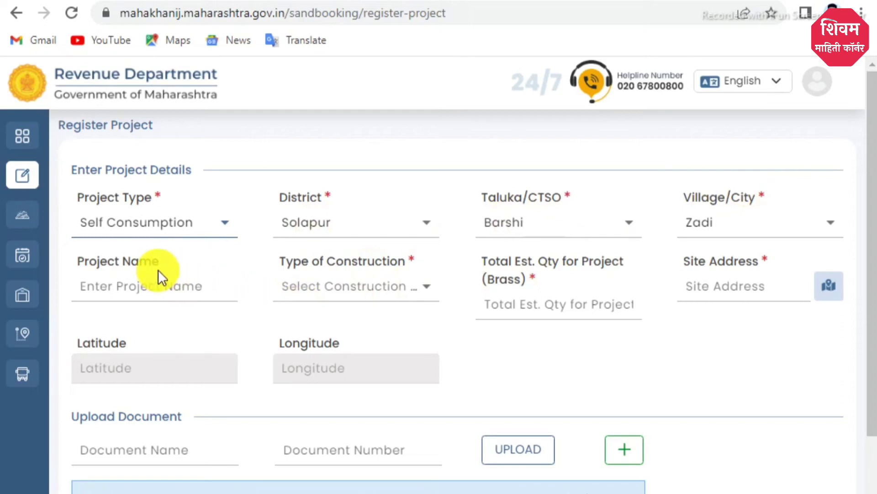
{"action": "left_click", "coordinate": [158, 288]}
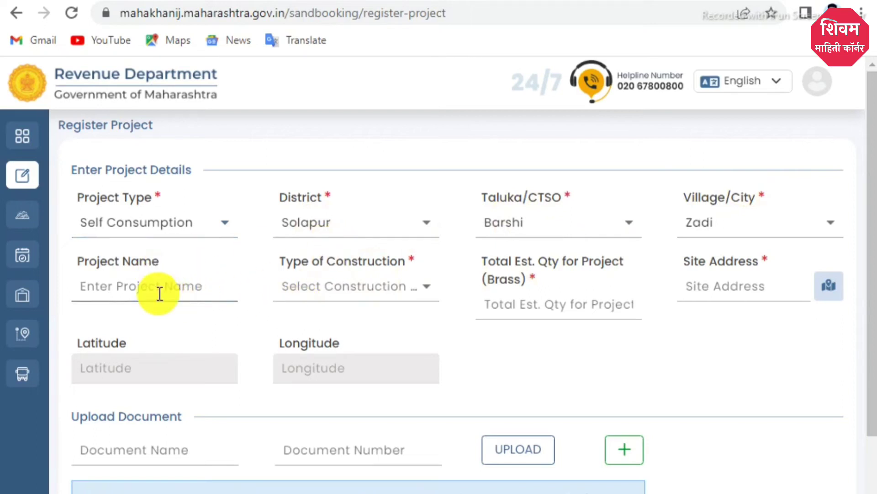
{"action": "left_click", "coordinate": [376, 287]}
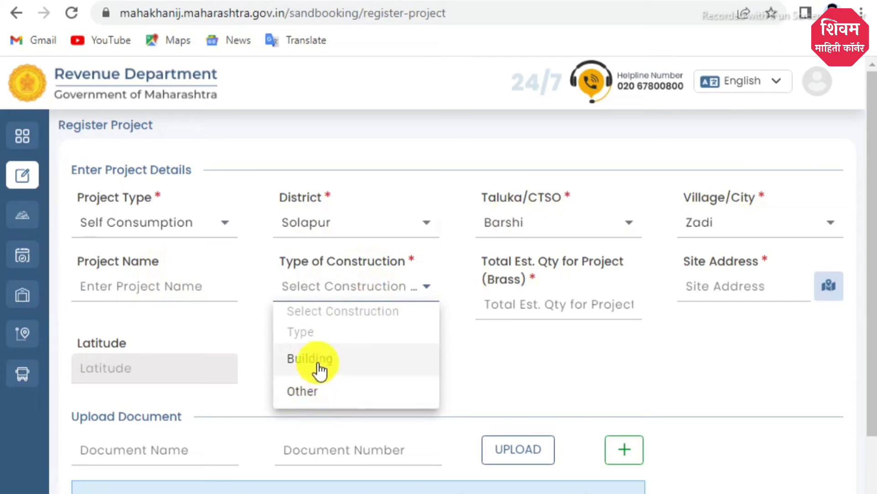
{"action": "left_click", "coordinate": [540, 348]}
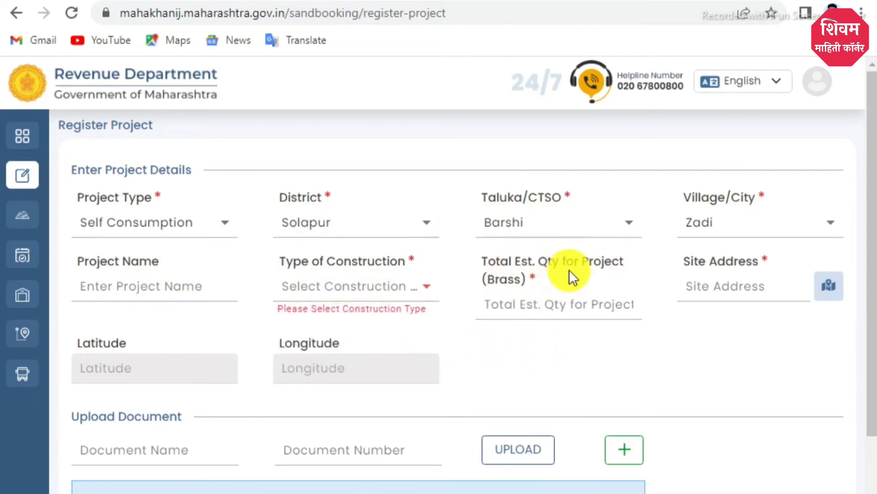
{"action": "left_click", "coordinate": [524, 303]}
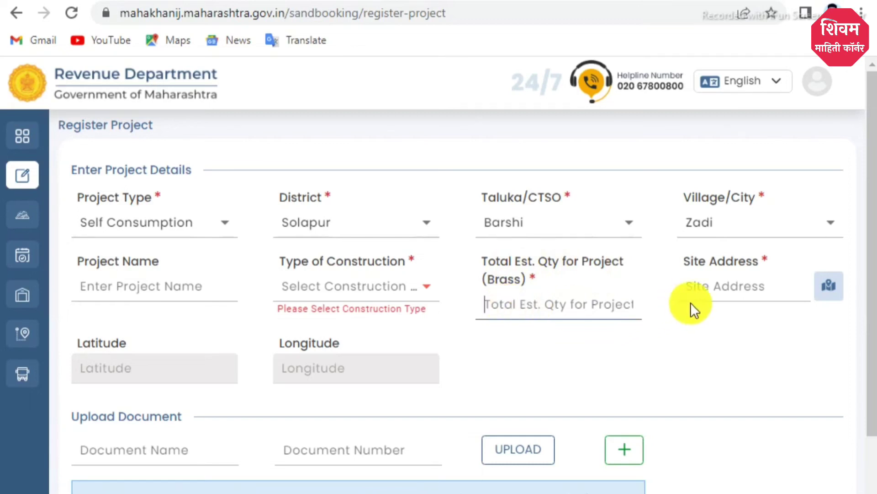
- Set the project's site address to the suggested place Upale Dumala and check its location on the map
{"action": "left_click", "coordinate": [710, 292]}
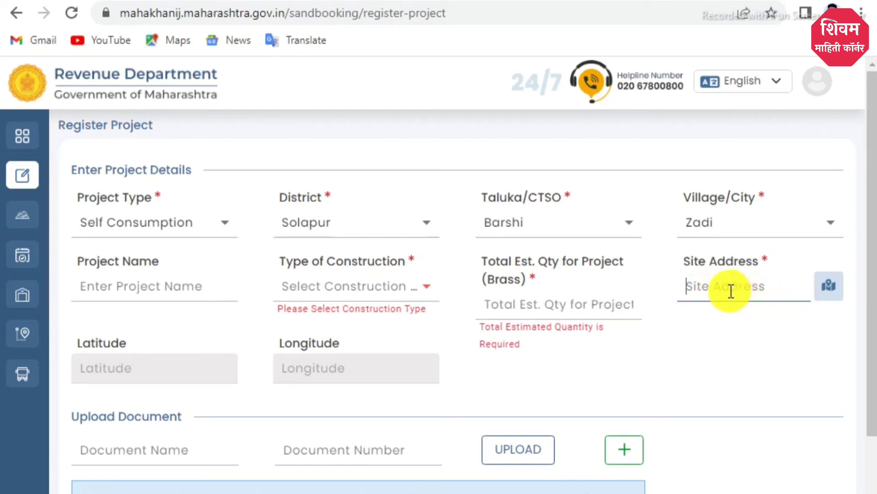
{"action": "type", "text": "uap"}
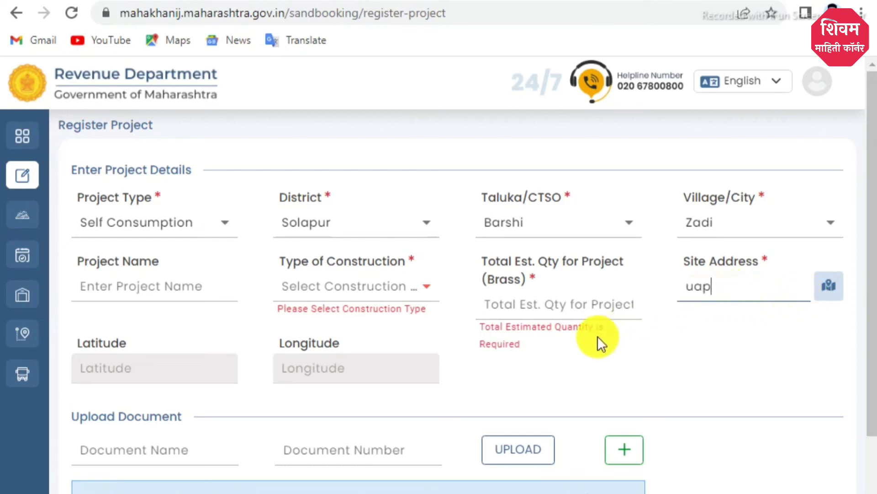
{"action": "type", "text": "le"}
{"action": "key", "text": "BackSpace"}
{"action": "key", "text": "BackSpace"}
{"action": "key", "text": "BackSpace"}
{"action": "key", "text": "BackSpace"}
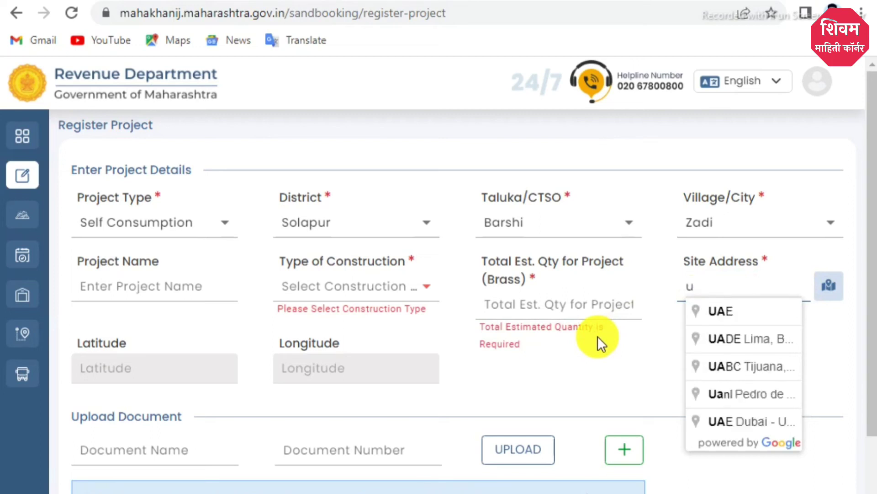
{"action": "type", "text": "pale"}
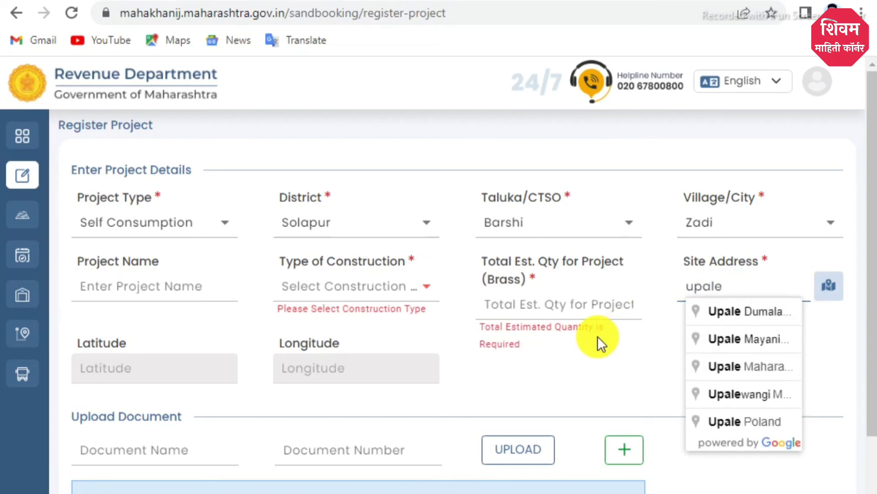
{"action": "key", "text": "Down"}
{"action": "key", "text": "Return"}
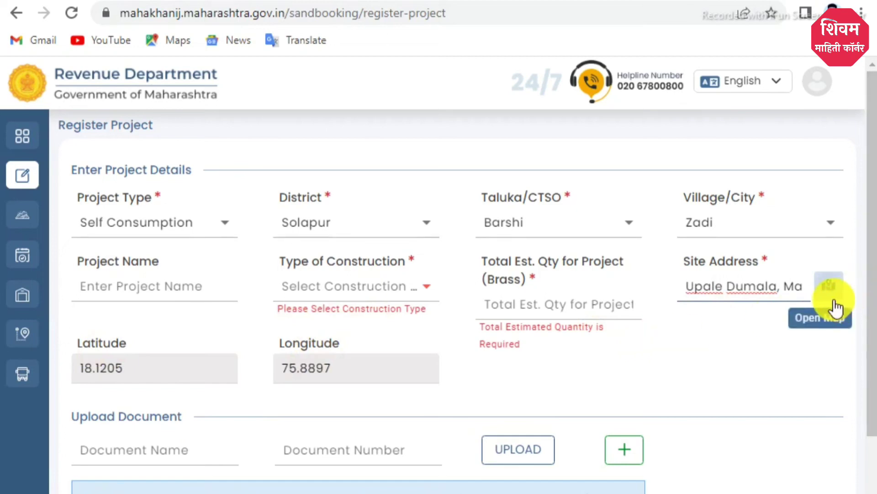
{"action": "left_click", "coordinate": [829, 287]}
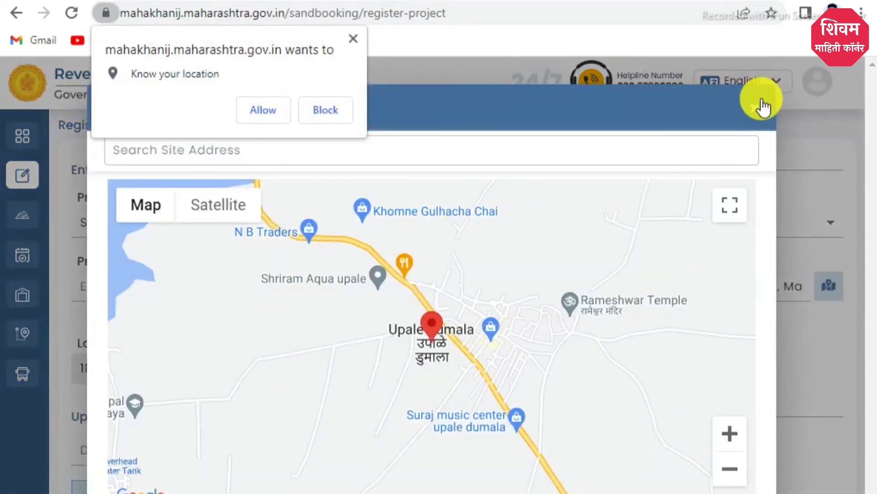
{"action": "left_click", "coordinate": [755, 108]}
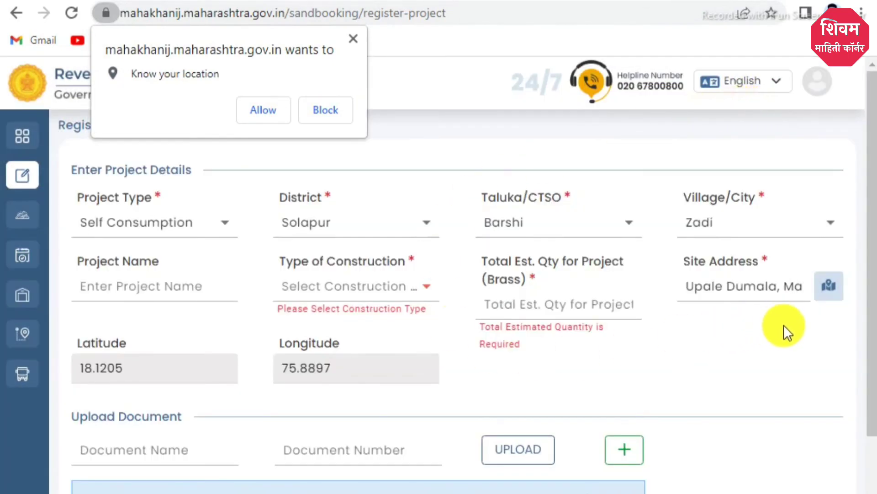
- Review the document upload section, submit the project registration and acknowledge the confirmation
{"action": "scroll", "coordinate": [388, 350], "scroll_direction": "down", "scroll_amount": 4}
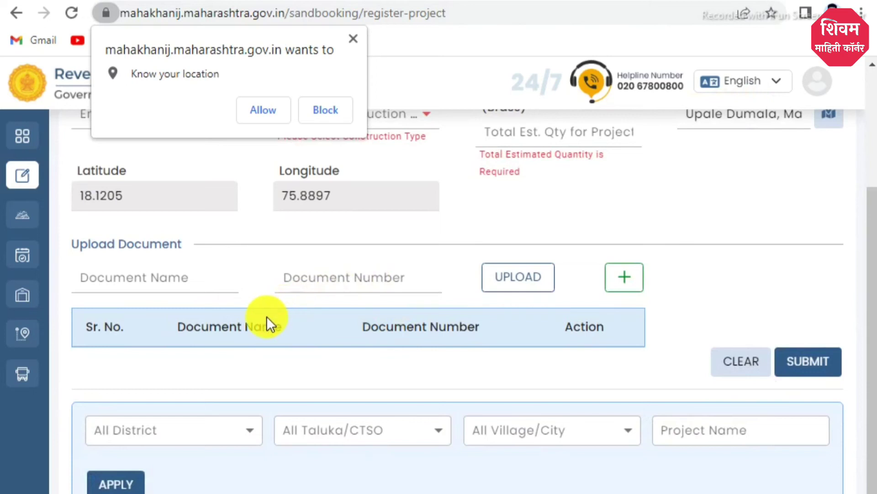
{"action": "scroll", "coordinate": [245, 316], "scroll_direction": "up", "scroll_amount": 3}
{"action": "scroll", "coordinate": [248, 315], "scroll_direction": "down", "scroll_amount": 3}
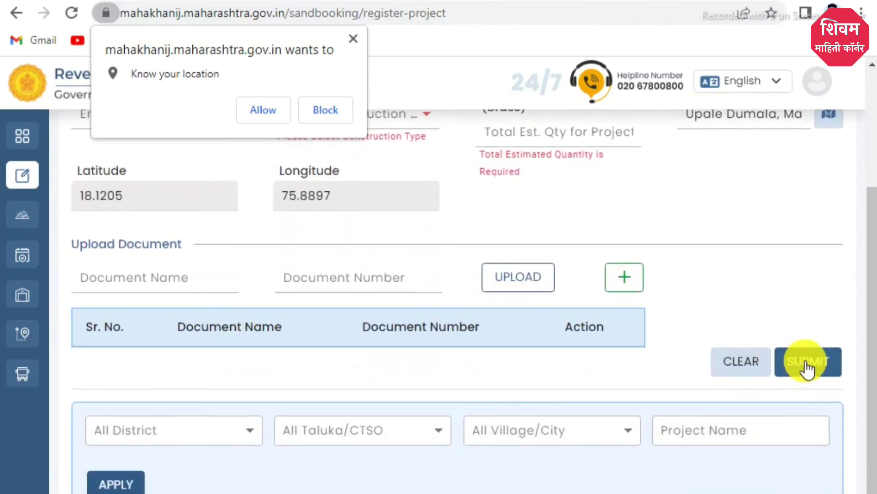
{"action": "scroll", "coordinate": [601, 404], "scroll_direction": "down", "scroll_amount": 1}
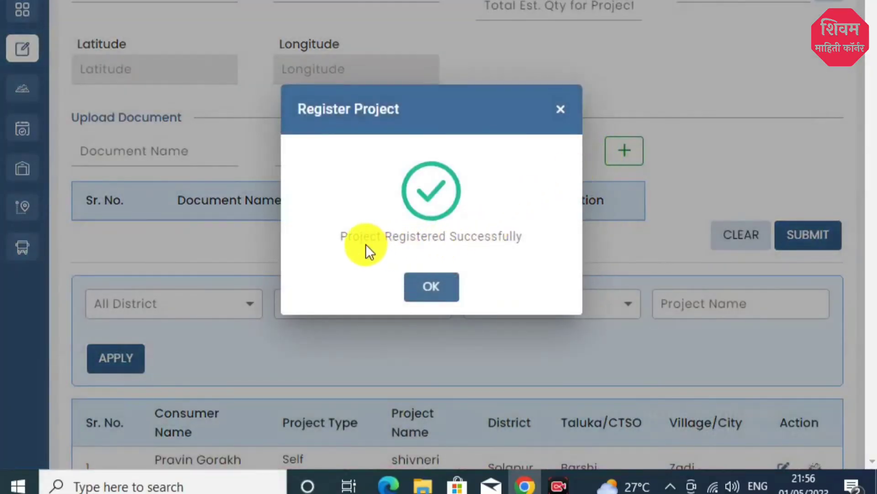
{"action": "left_click", "coordinate": [427, 295]}
{"action": "scroll", "coordinate": [509, 194], "scroll_direction": "down", "scroll_amount": 1}
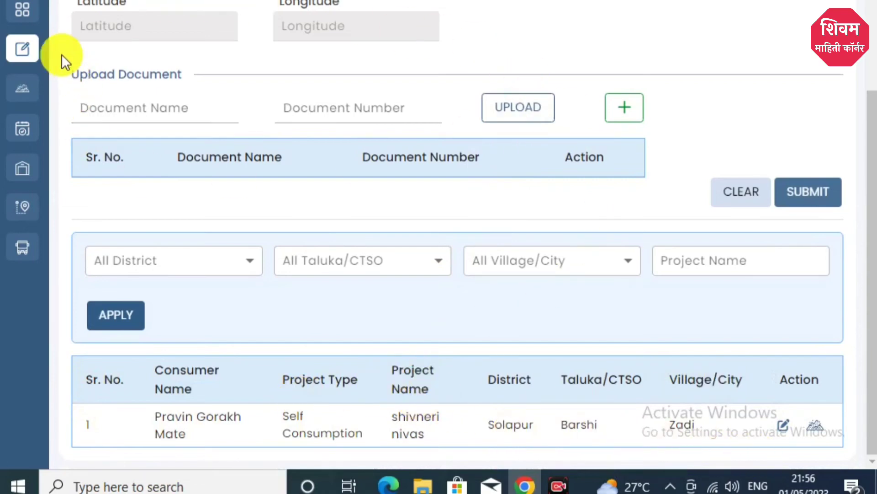
- On the Book Sand page, search for stockyards for the project shivneri nivas with a quantity of 8 brass
{"action": "mouse_move", "coordinate": [22, 19]}
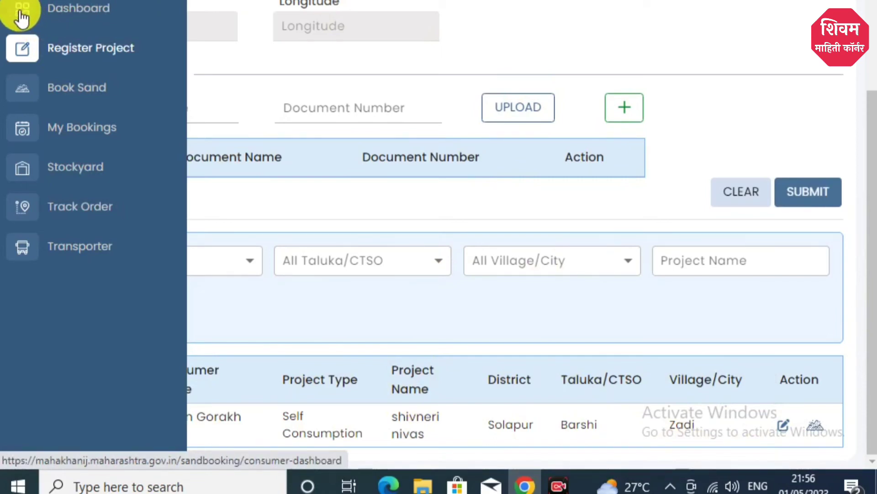
{"action": "left_click", "coordinate": [68, 97]}
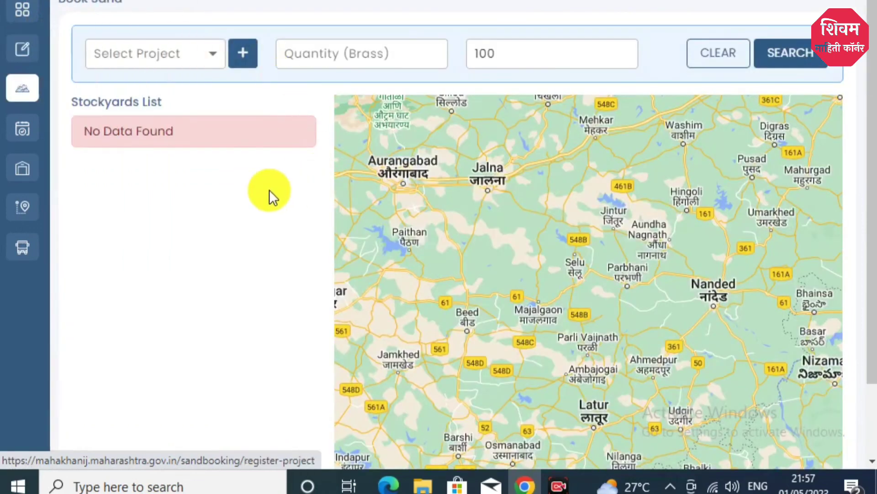
{"action": "left_click", "coordinate": [213, 55]}
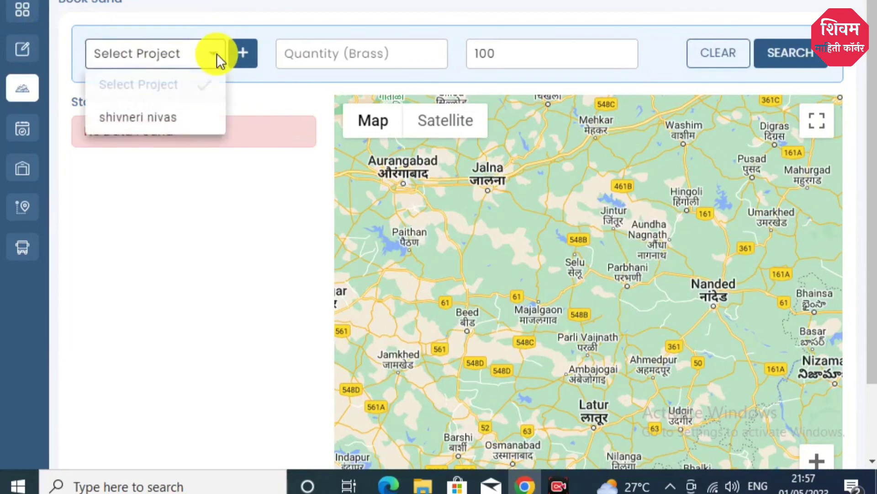
{"action": "left_click", "coordinate": [163, 119]}
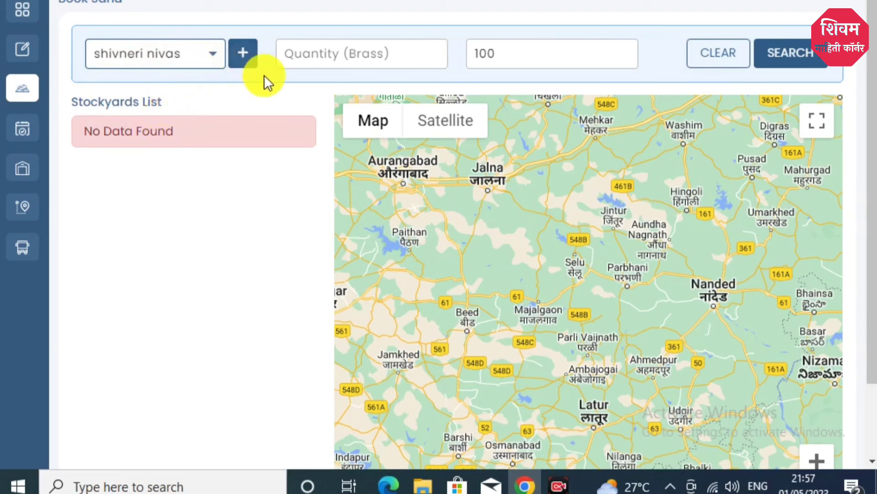
{"action": "left_click", "coordinate": [324, 57]}
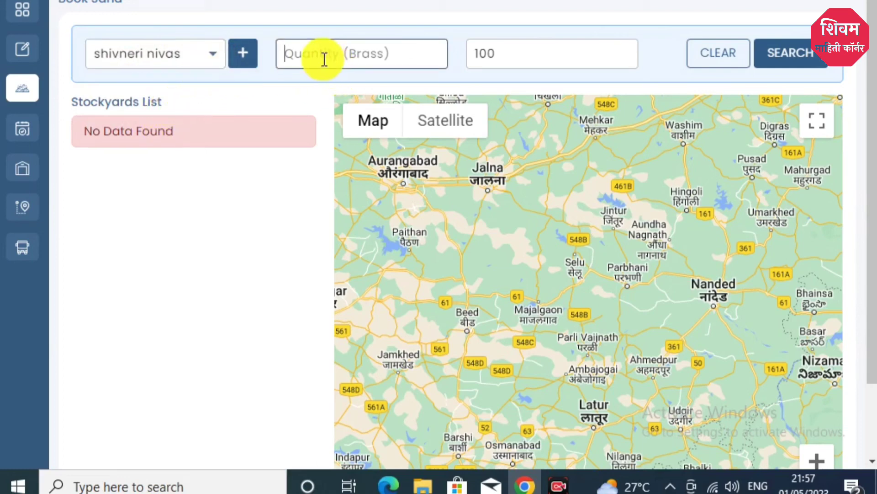
{"action": "type", "text": "8"}
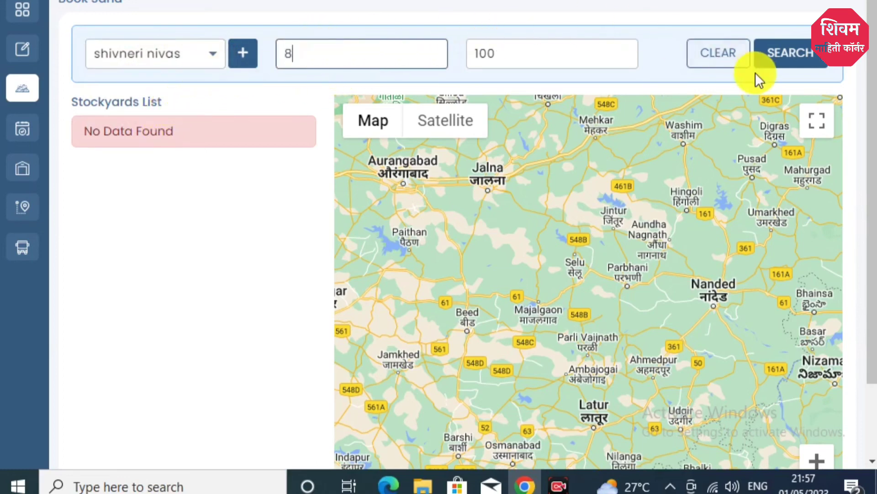
{"action": "left_click", "coordinate": [778, 53]}
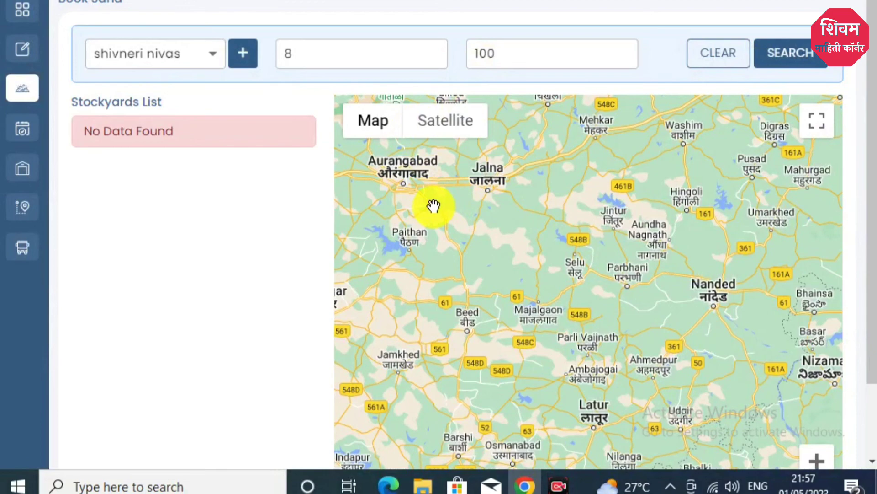
- Examine the map of Maharashtra for stockyards near the project
{"action": "scroll", "coordinate": [433, 206], "scroll_direction": "down", "scroll_amount": 5}
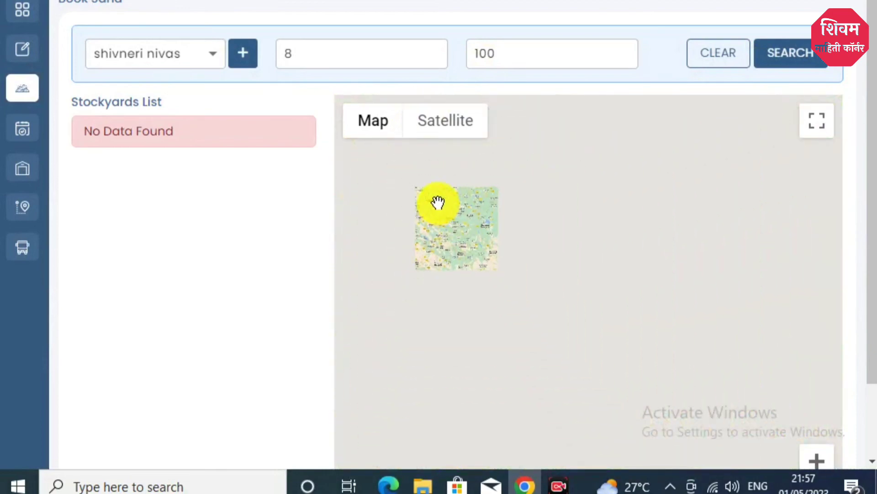
{"action": "scroll", "coordinate": [438, 202], "scroll_direction": "up", "scroll_amount": 2}
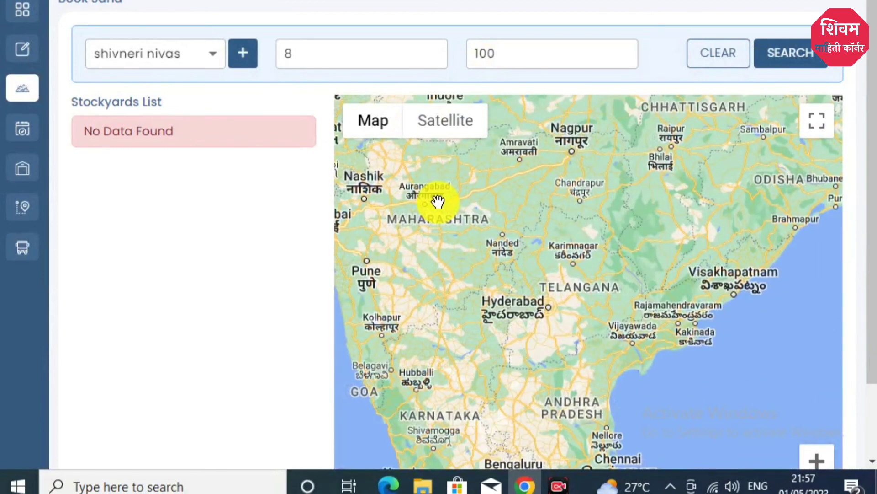
{"action": "scroll", "coordinate": [438, 202], "scroll_direction": "up", "scroll_amount": 2}
{"action": "left_click_drag", "start_coordinate": [439, 196], "coordinate": [471, 223]}
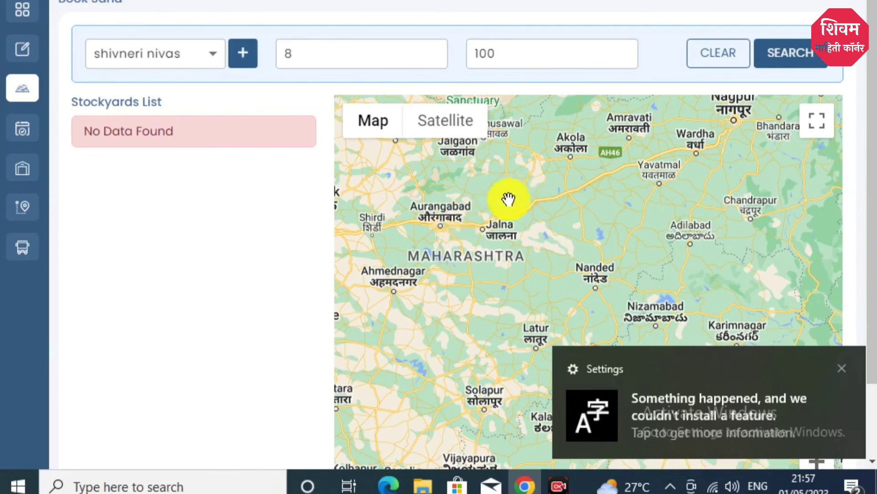
{"action": "left_click_drag", "start_coordinate": [507, 197], "coordinate": [515, 221]}
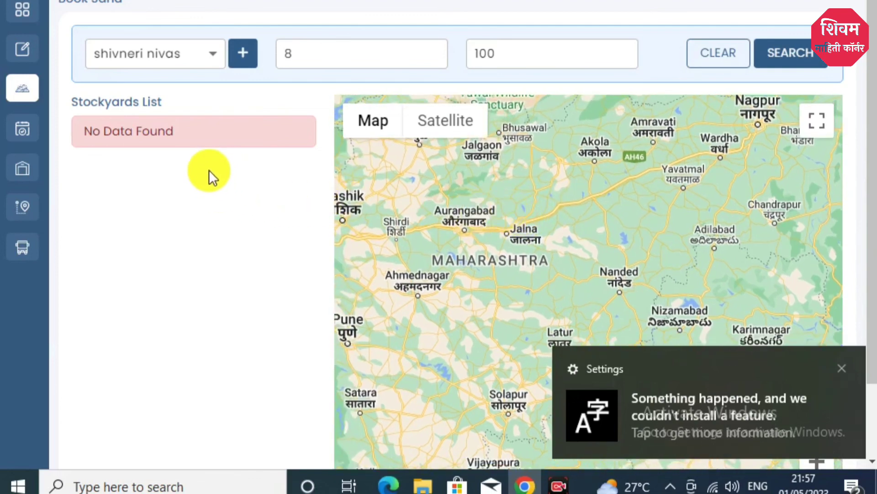